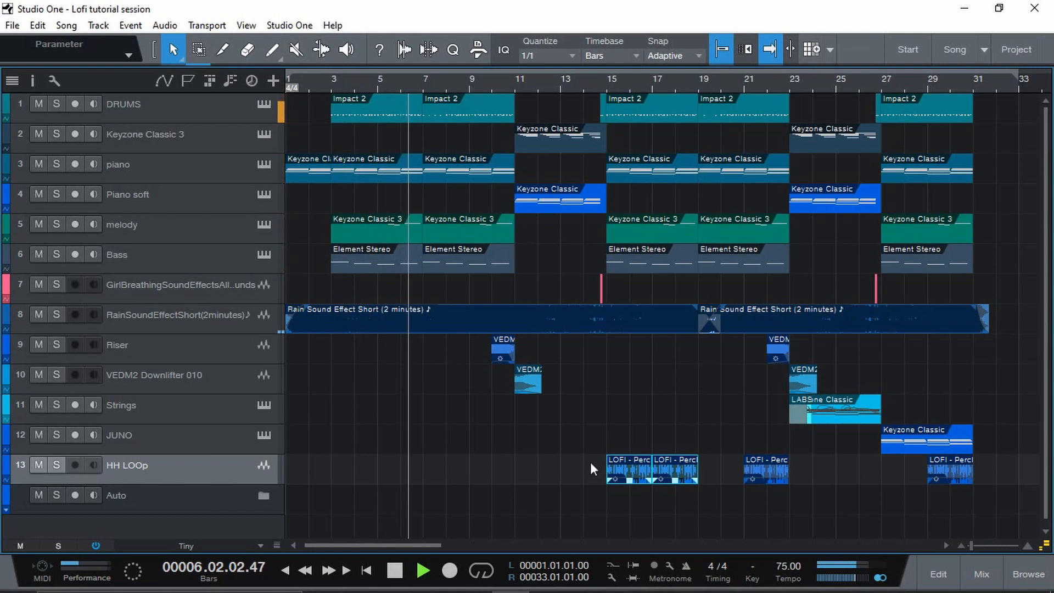
- Enlarge the track heights, play the arrangement from bar 3, and look over the tracks down to the Downlifter
key(space)
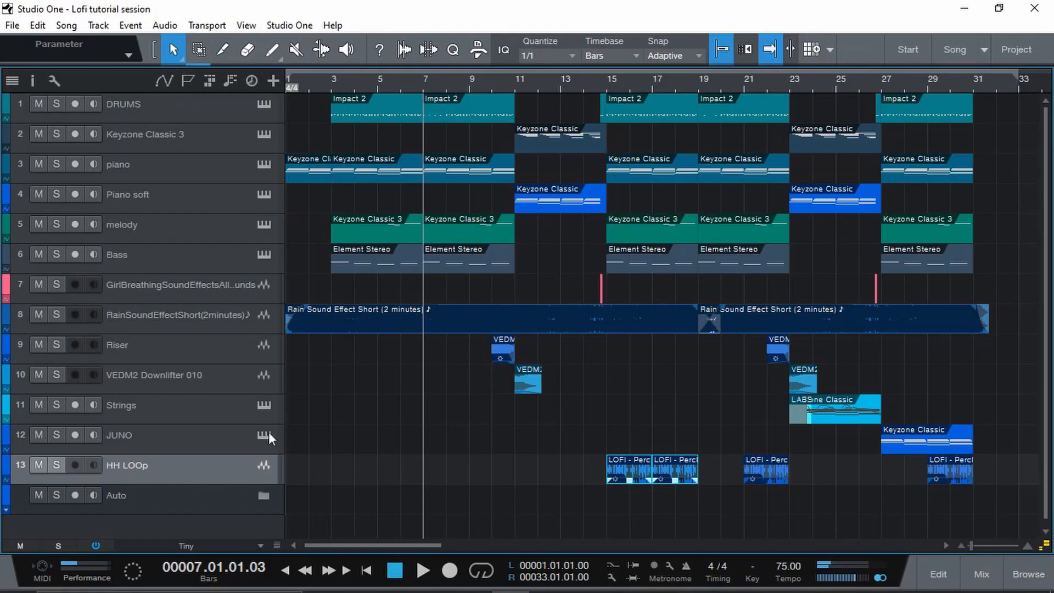
drag(274, 515, 276, 486)
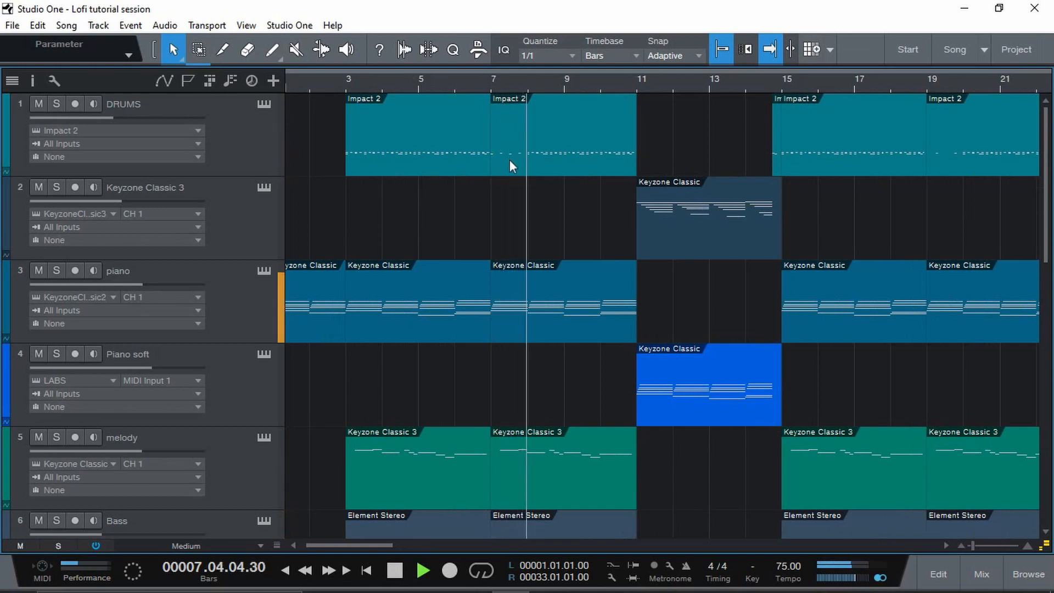
key(space)
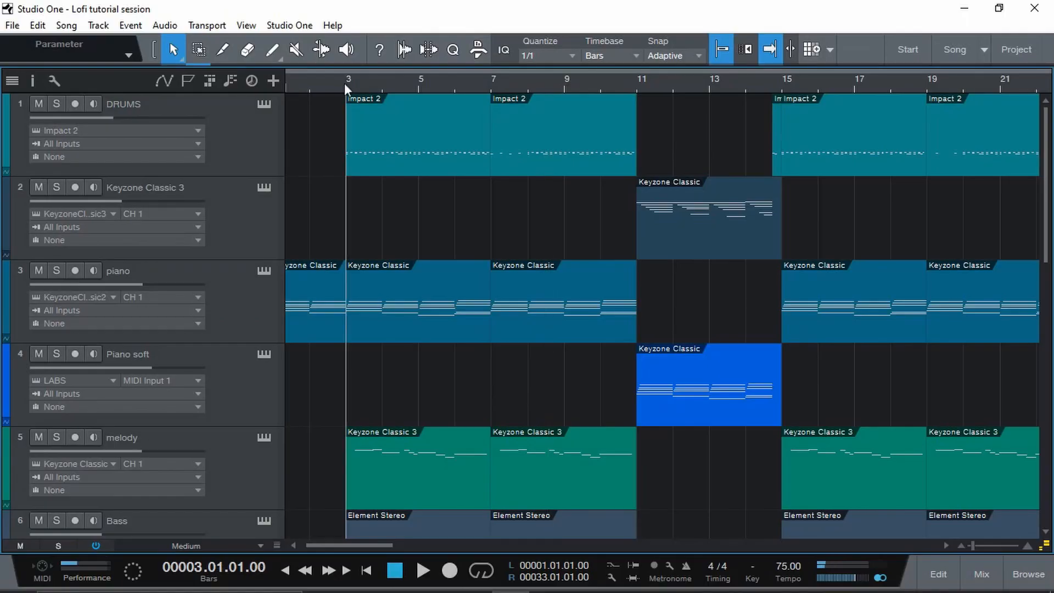
key(space)
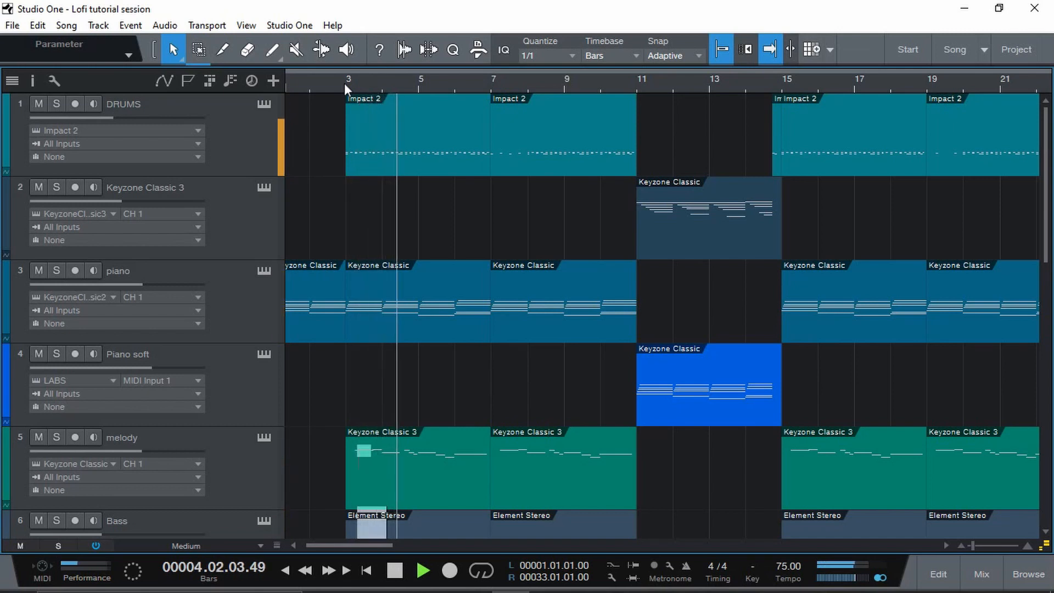
scroll(701, 460, down, 10)
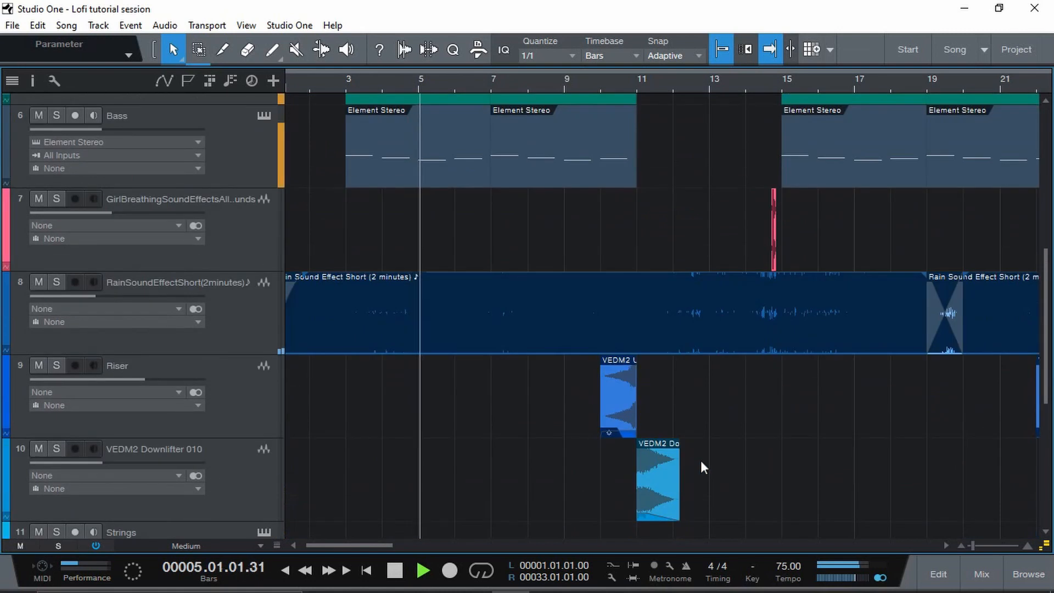
scroll(700, 461, up, 10)
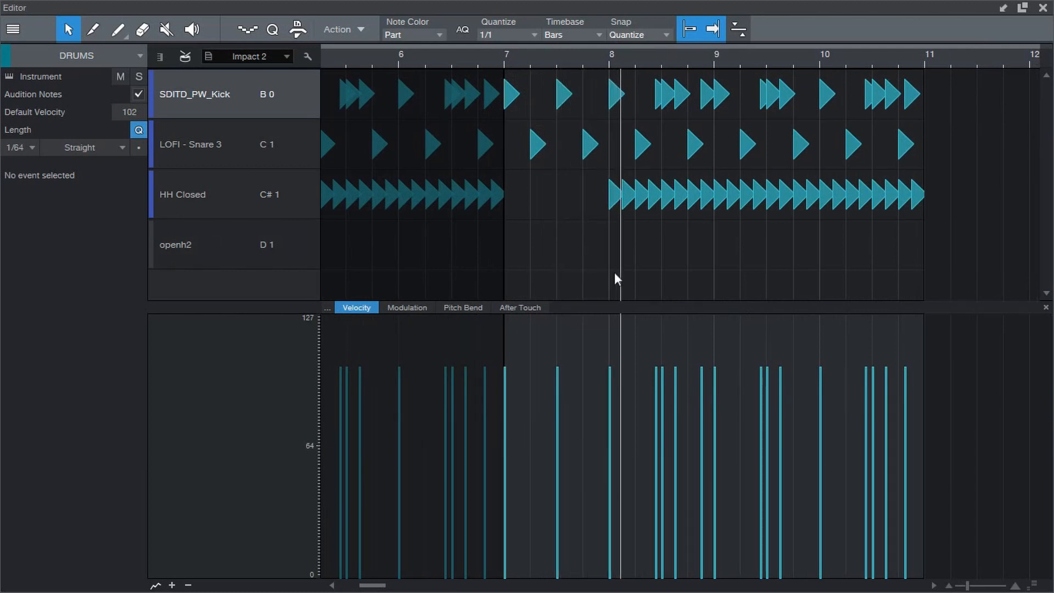
- Try to delete the HH Closed notes across bar 8 of the drum part
drag(624, 272, 714, 206)
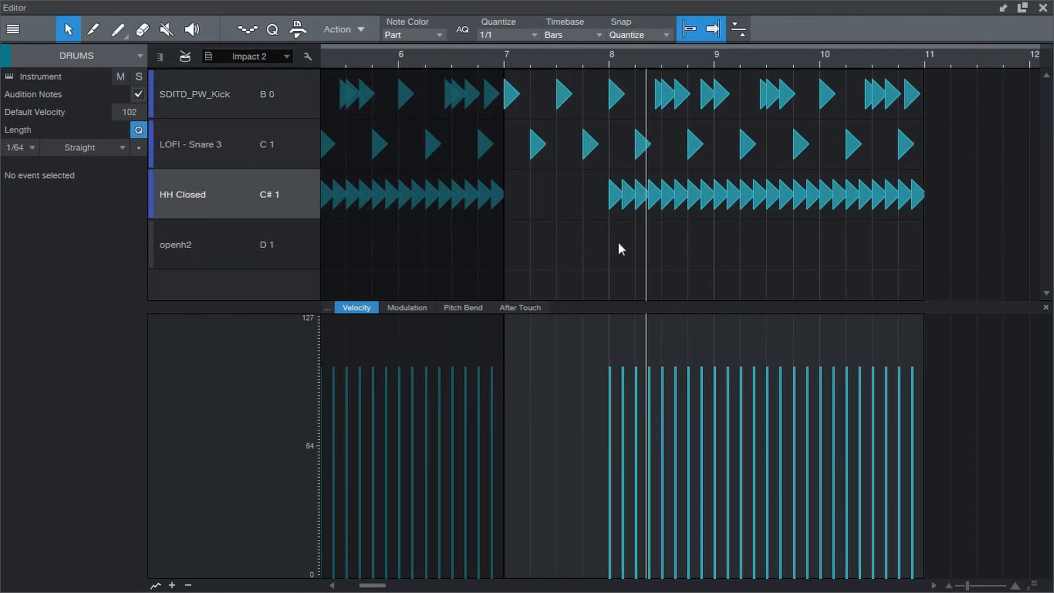
drag(616, 243, 705, 203)
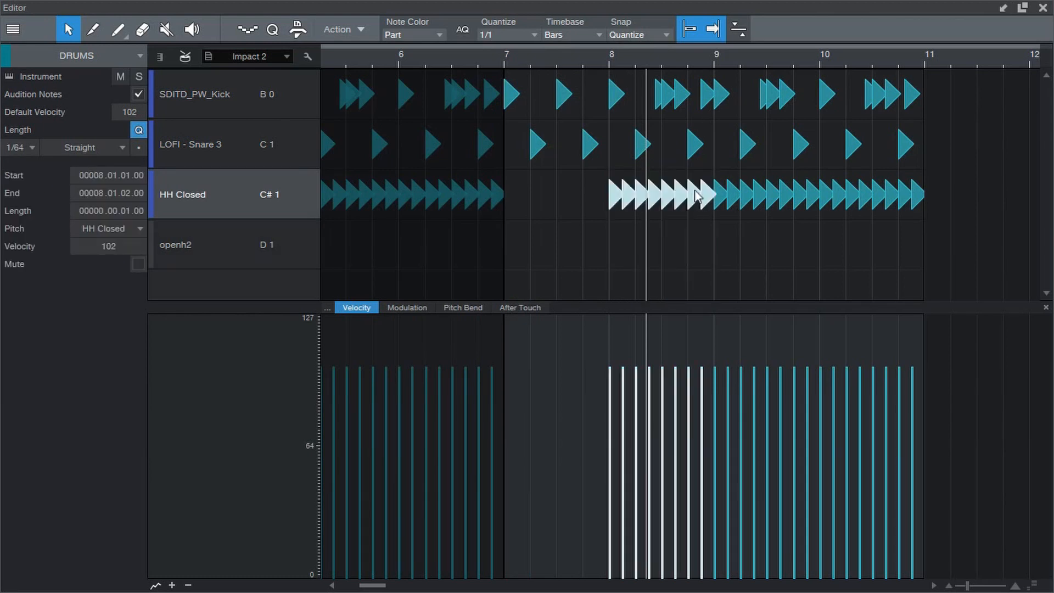
key(Delete)
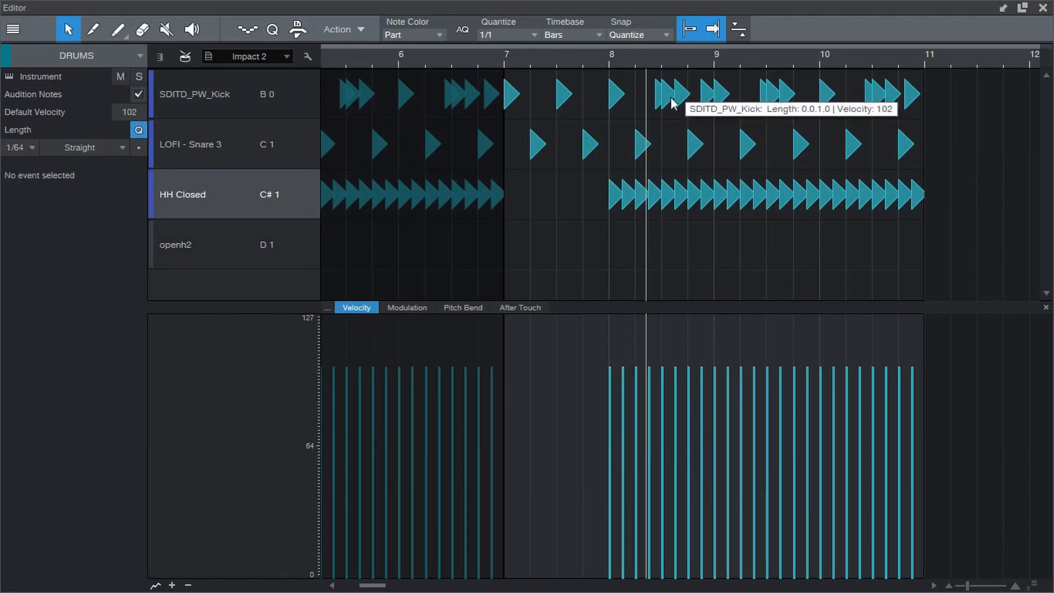
- Examine the drum pattern around bar 19 and play it back from just before that bar
key(w)
key(w)
key(w)
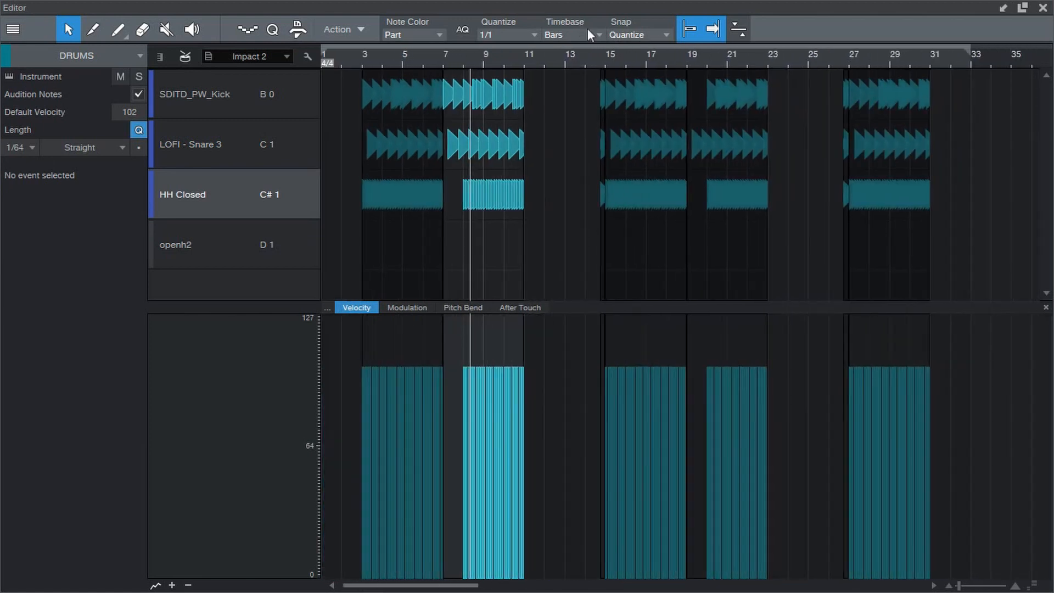
drag(594, 68, 617, 117)
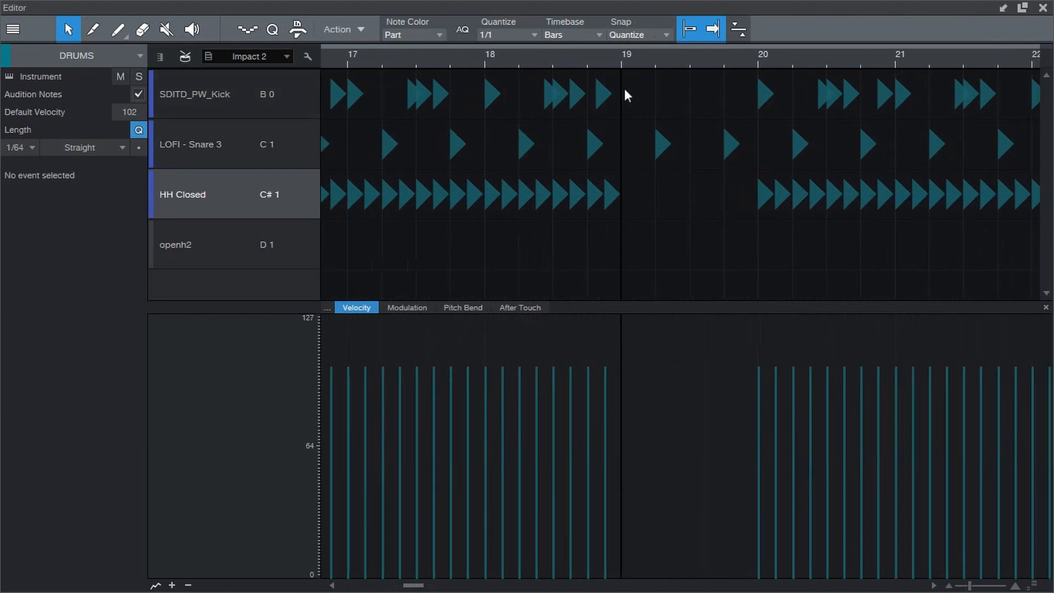
click(591, 64)
key(space)
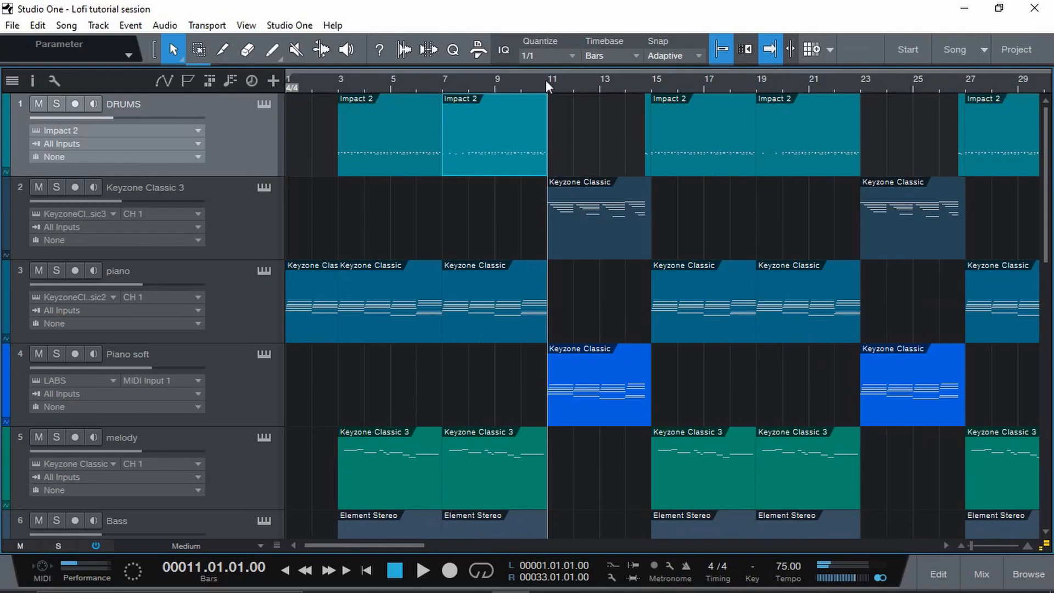
- Play the breakdown section of the arrangement from bar 11 up to bar 15
key(space)
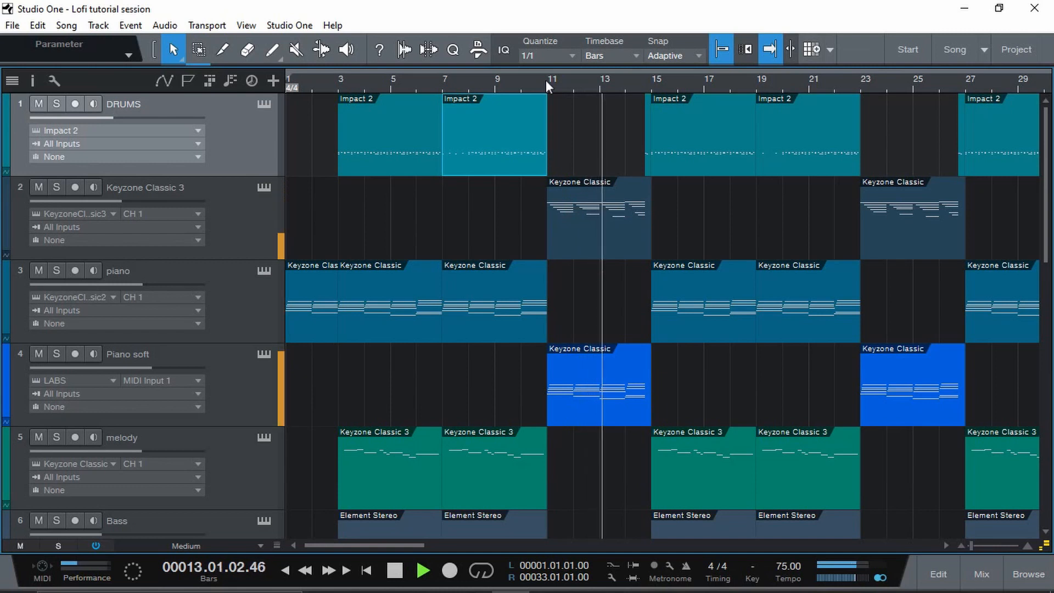
drag(588, 81, 548, 82)
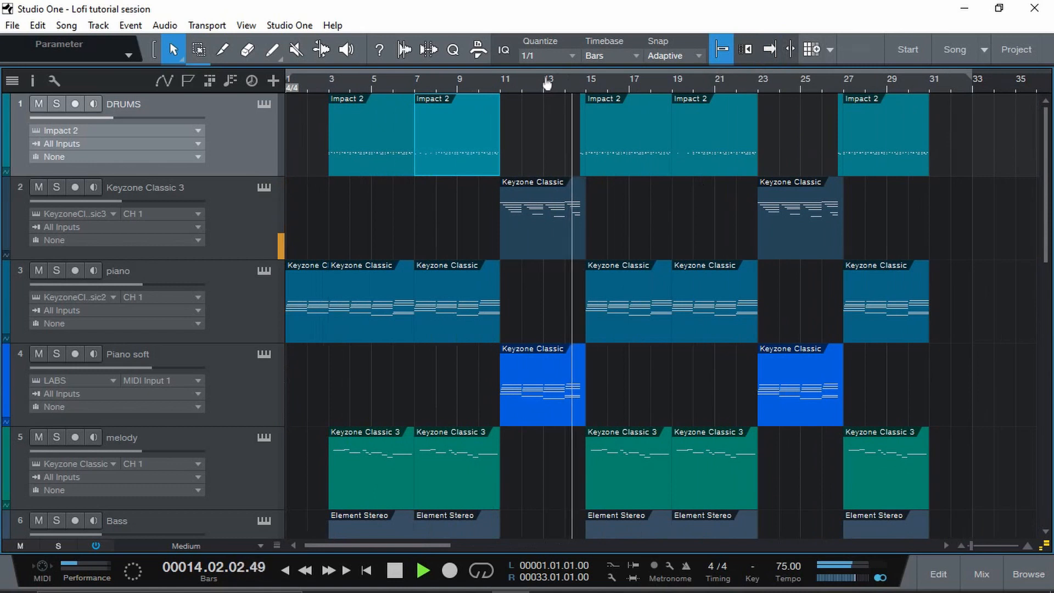
key(space)
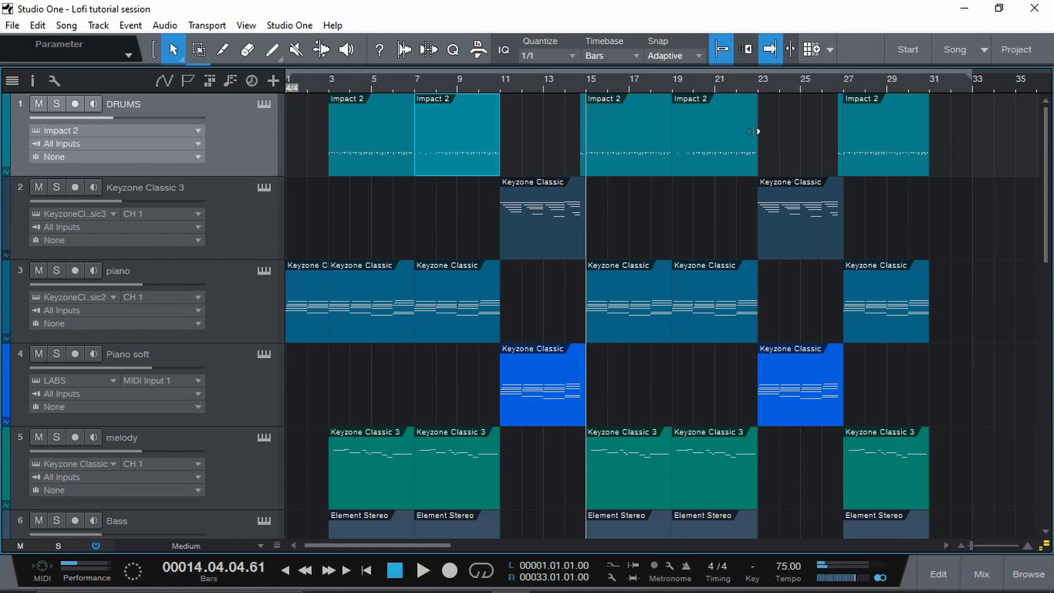
- Shrink the track heights to fit all tracks and play the section with the Strings part from bar 23
click(759, 80)
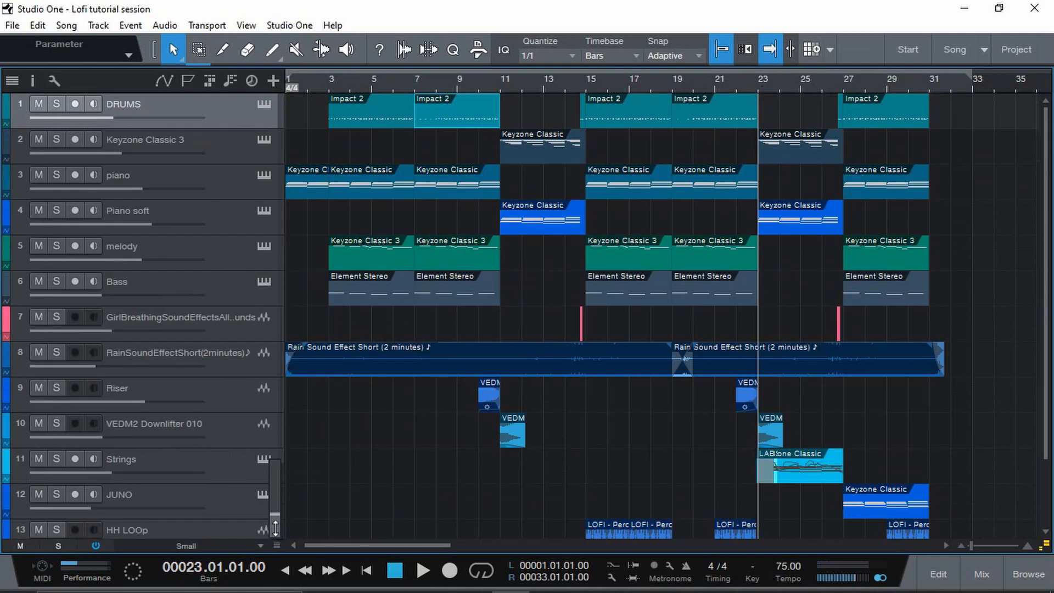
drag(275, 527, 276, 533)
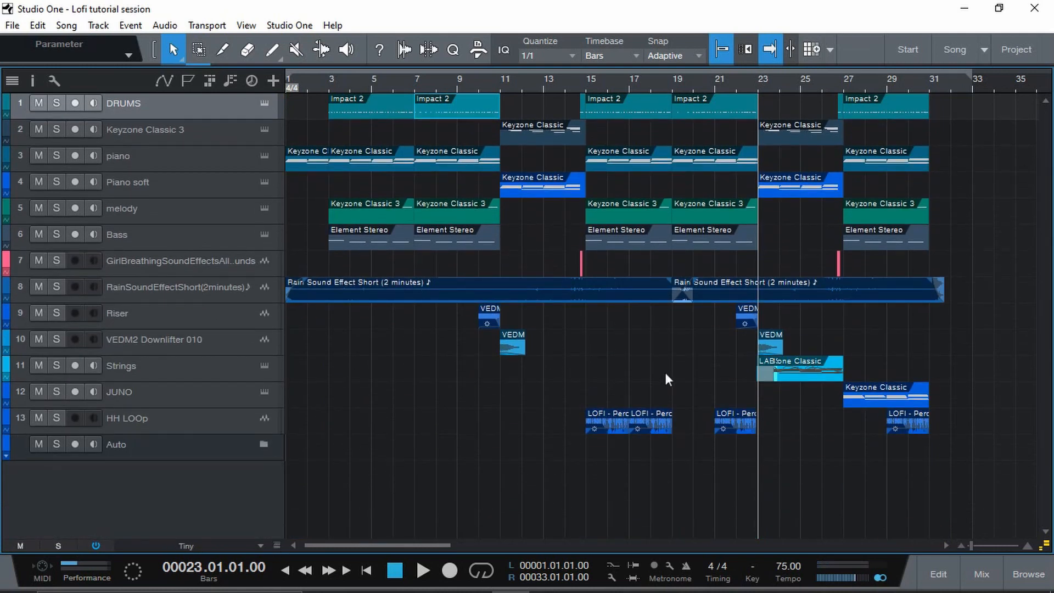
click(794, 369)
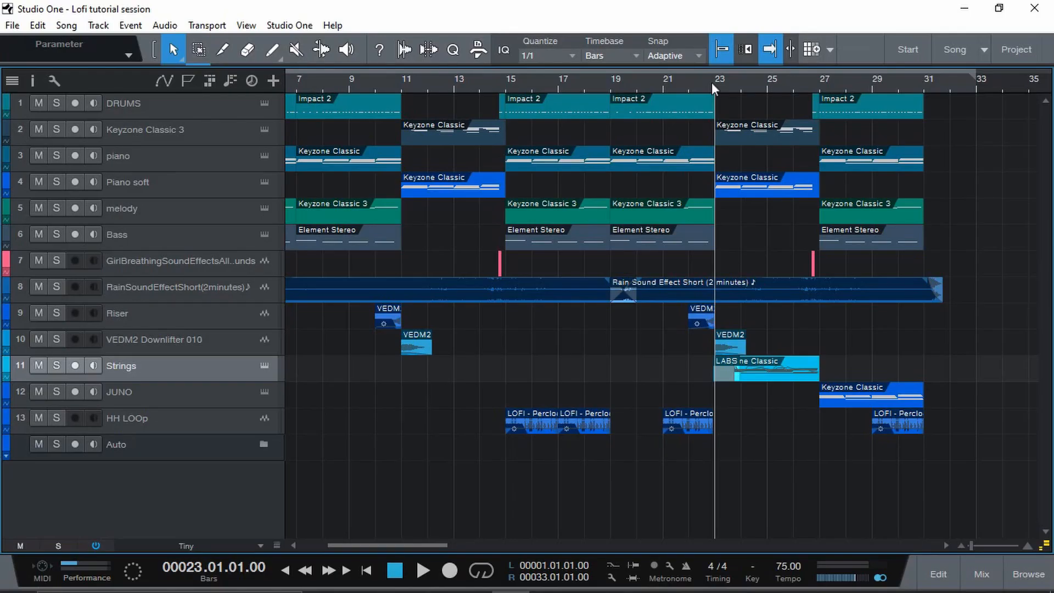
key(space)
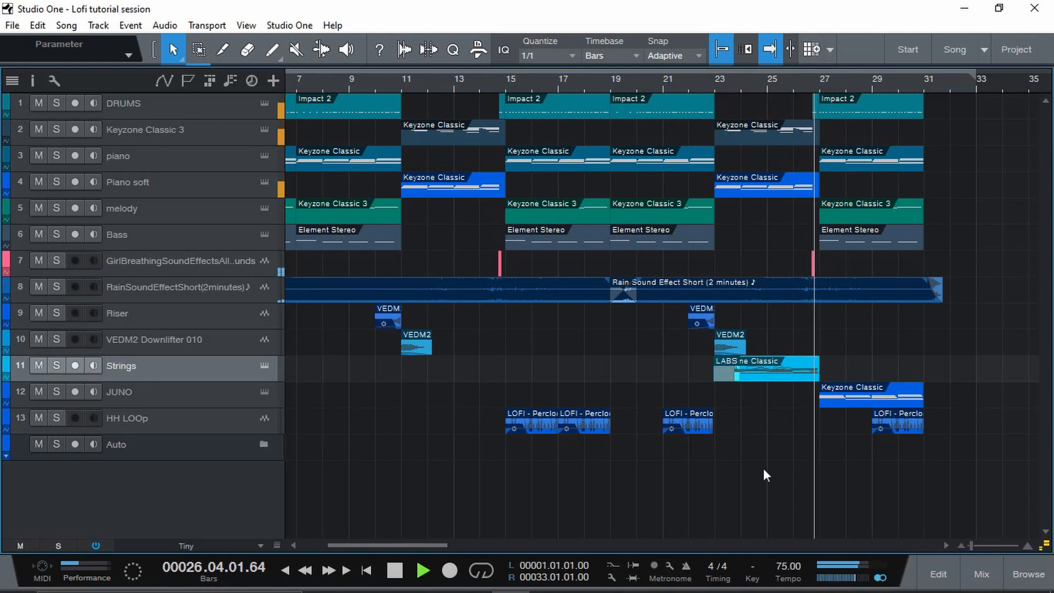
key(space)
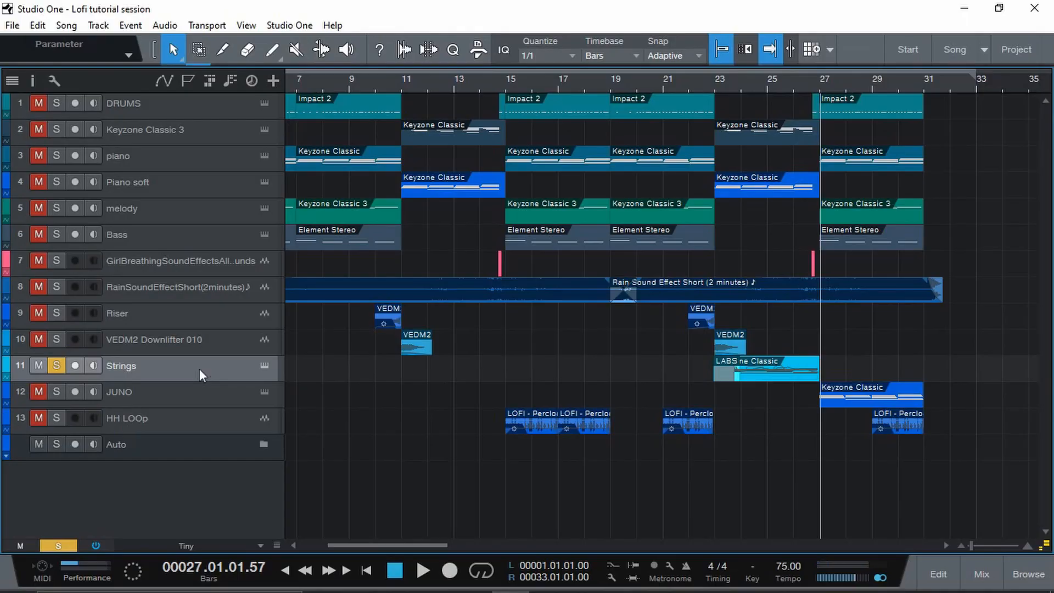
- Solo the Piano soft track in its note editor and play its chords from bar 23
key(F3)
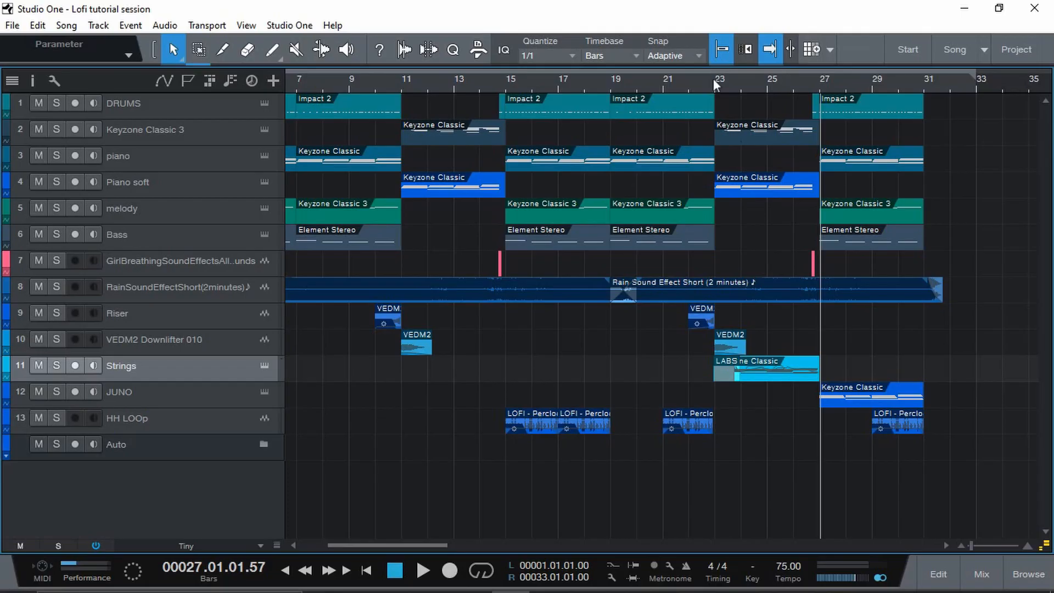
click(715, 78)
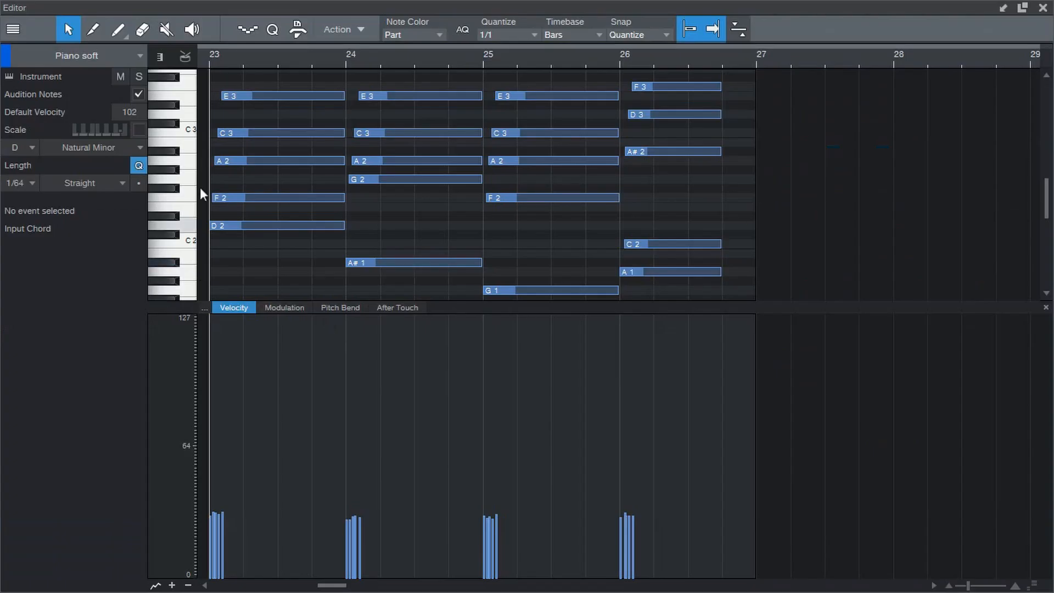
click(139, 77)
key(space)
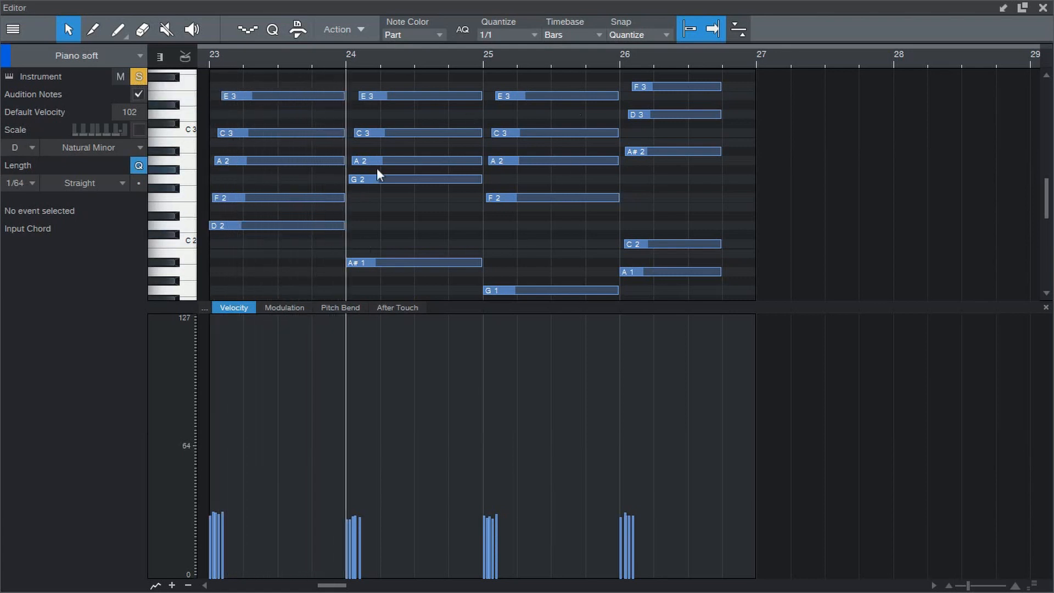
- Open the Strings part at bar 23 for editing, enlarge the note area, and play its chords
click(1043, 8)
double_click(780, 367)
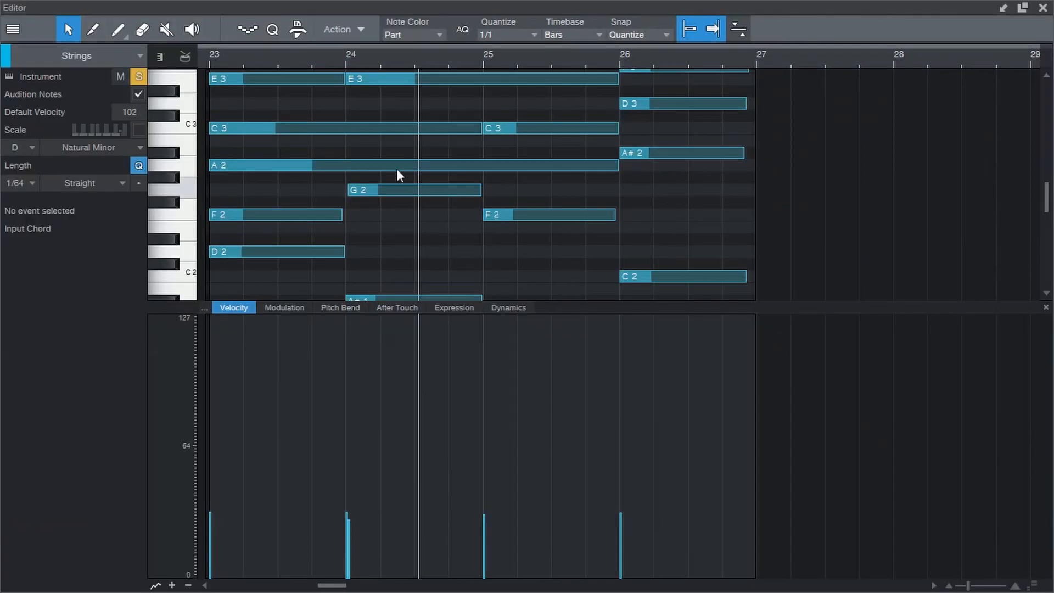
drag(546, 298, 560, 485)
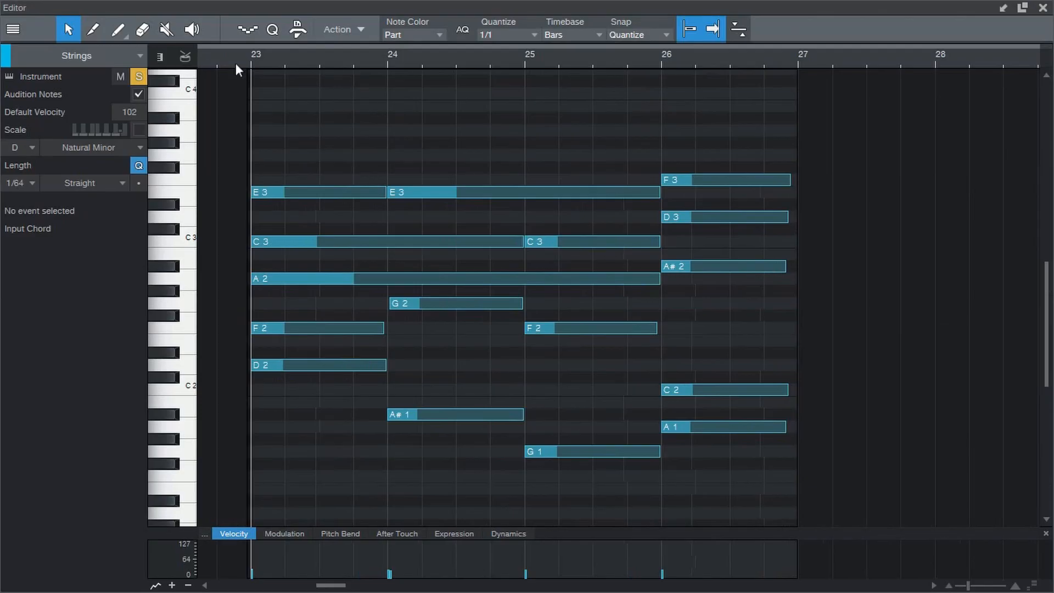
key(space)
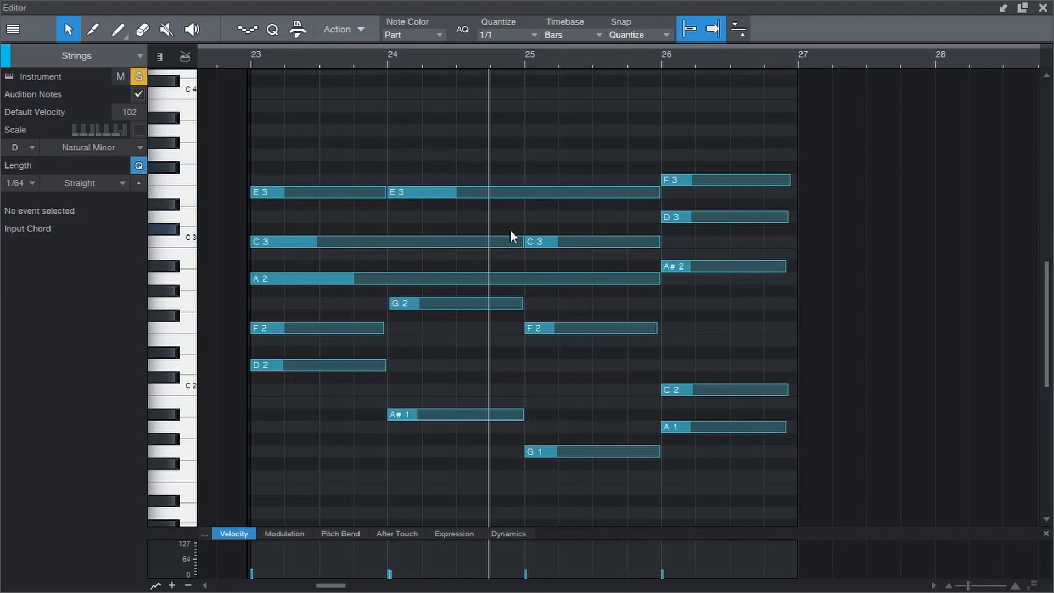
mouse_move(533, 241)
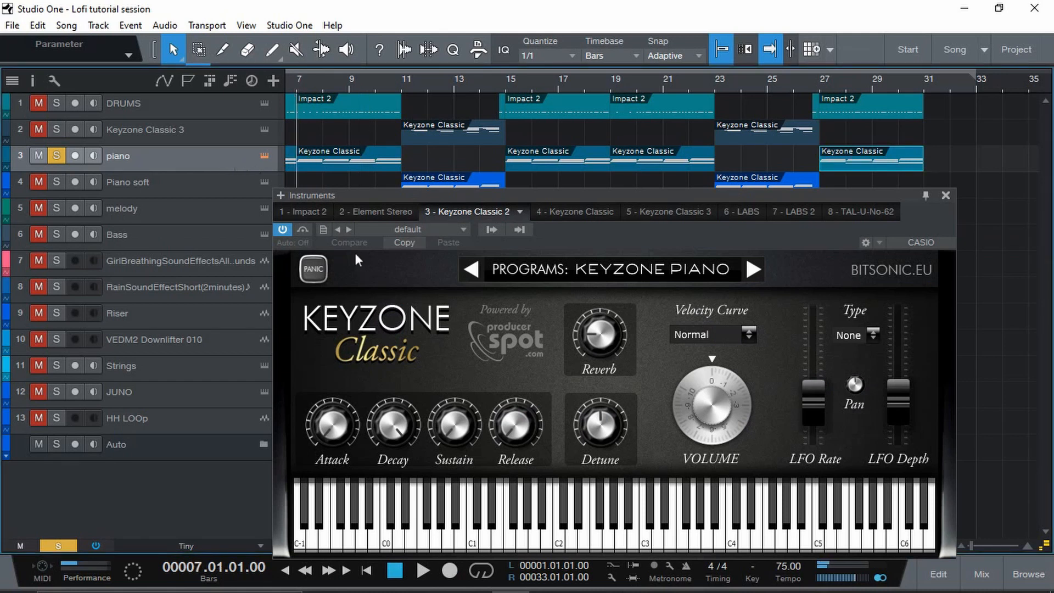
- Play the soloed piano track from bar 7 to hear its Keyzone Piano sound
key(space)
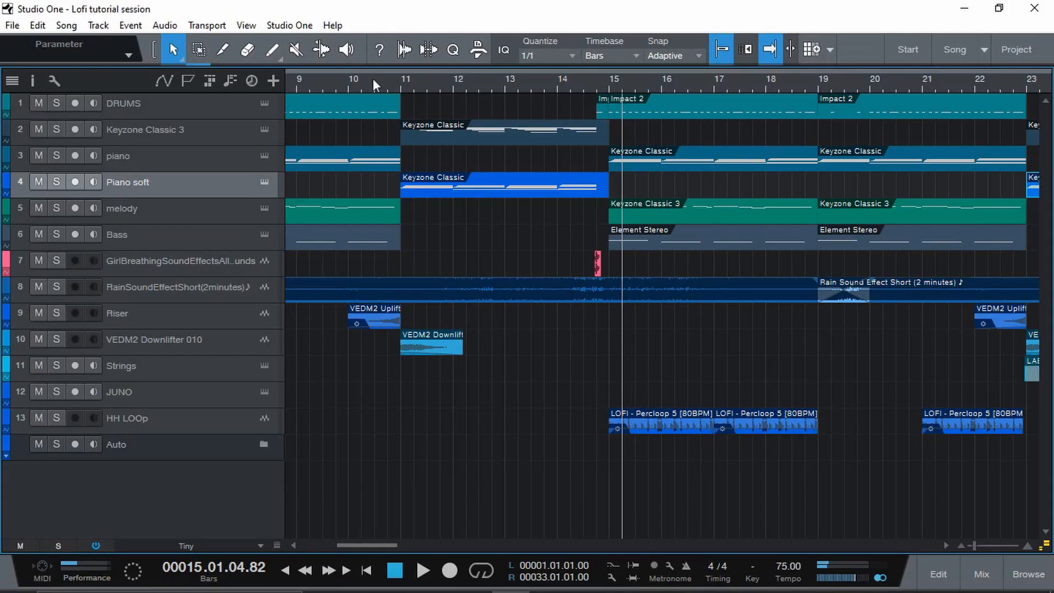
- Play the transition from bar 10 into bar 11 and mute the Keyzone Classic 3 track to hear the difference
click(384, 78)
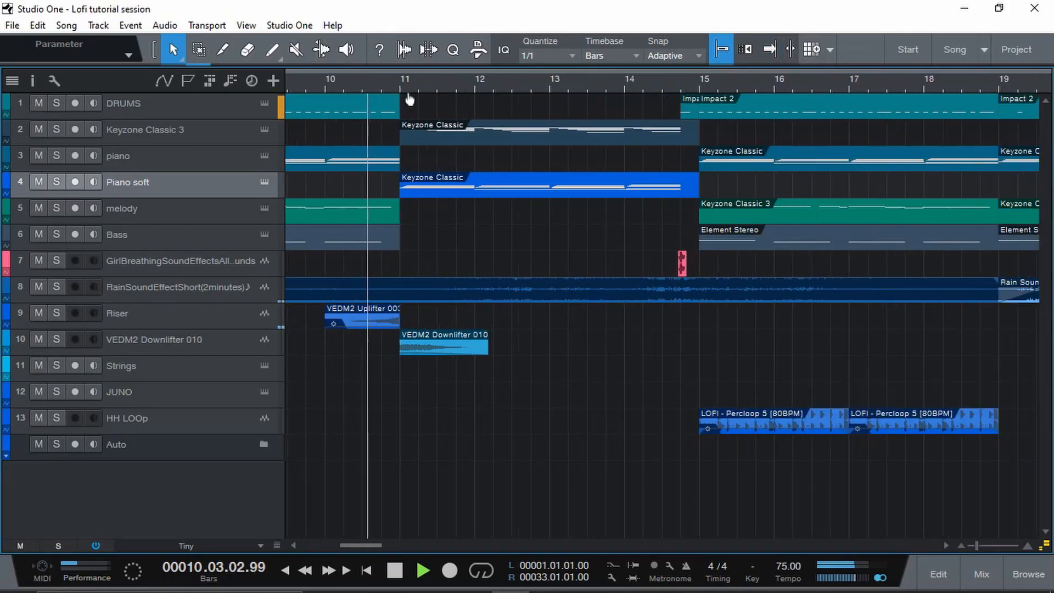
scroll(427, 97, down, 1)
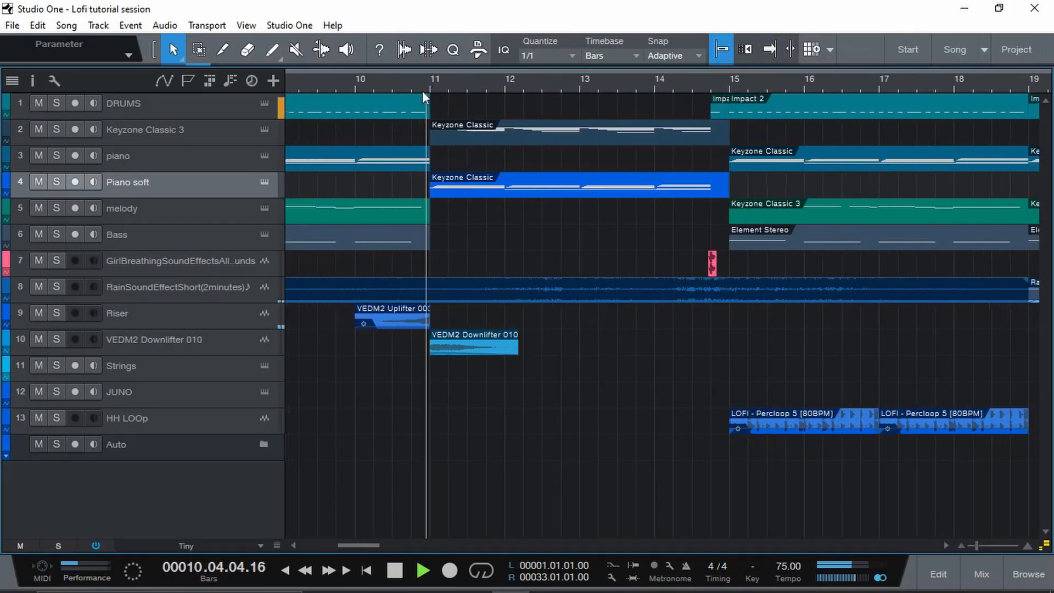
click(39, 129)
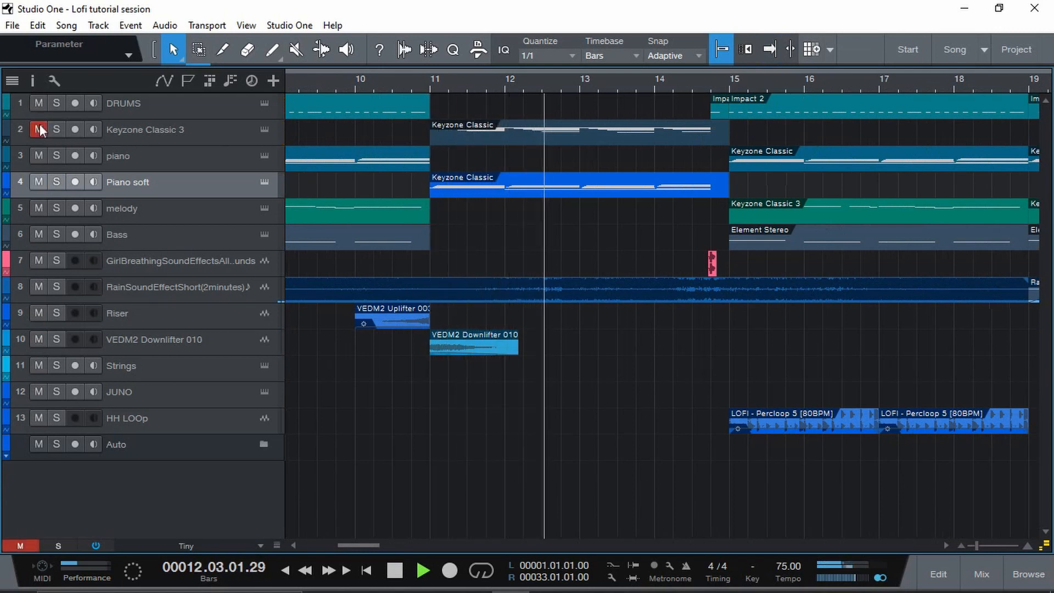
key(f)
key(space)
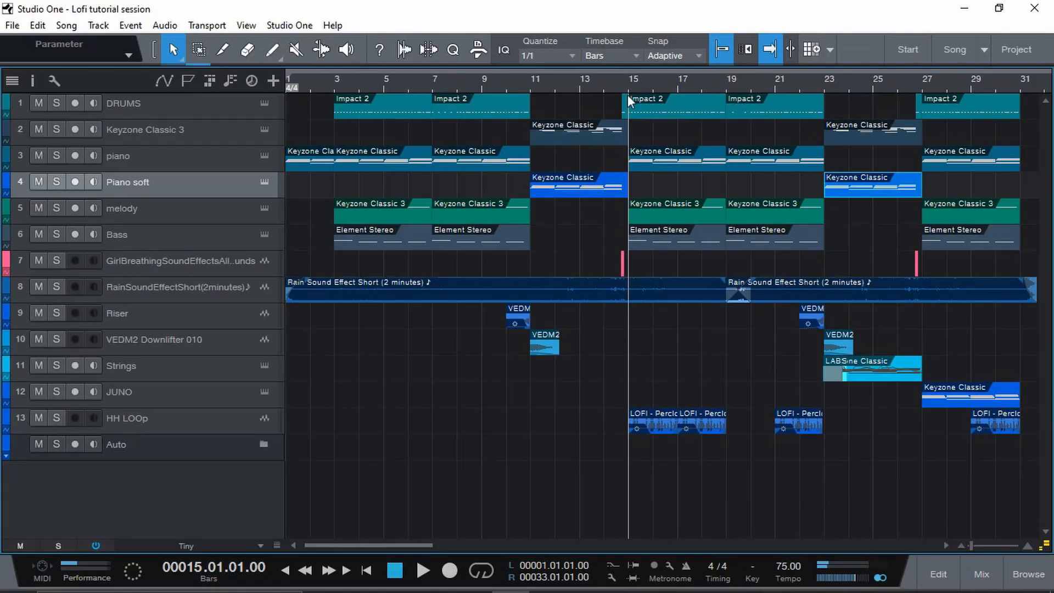
- Play the arrangement from bar 15, briefly soloing the HH LOOp track to hear the percussion loop alone
key(space)
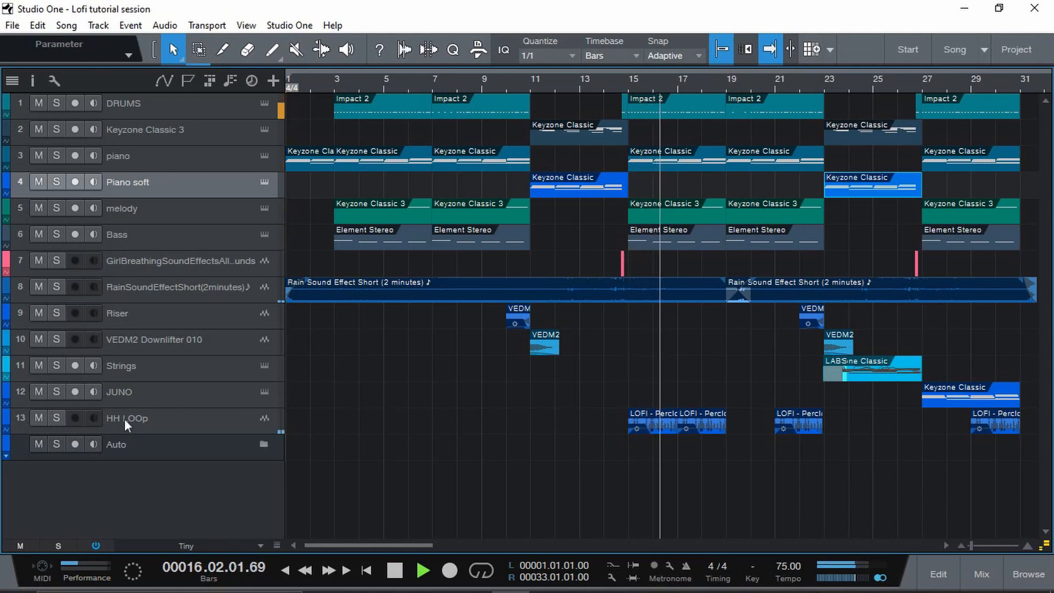
click(56, 418)
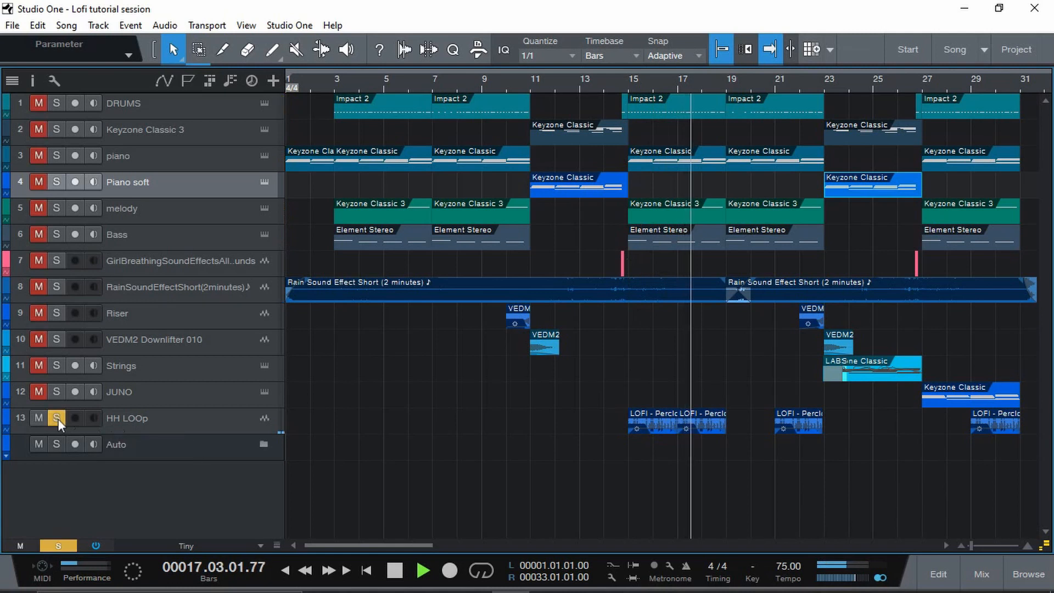
click(57, 418)
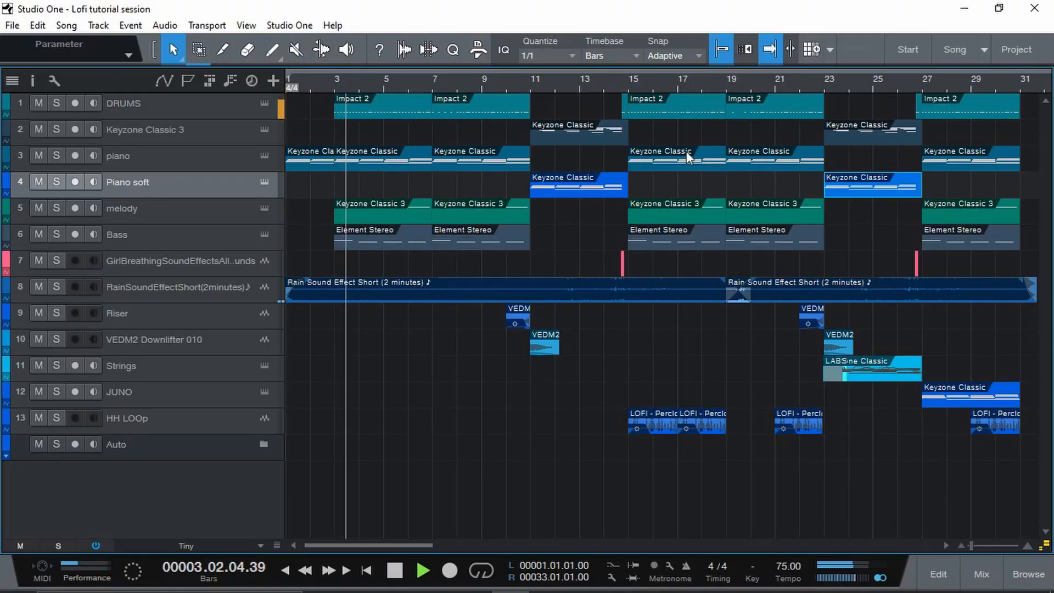
- Play from bar 15 with track automation shown to hear the Global EQ track's LC-Frequency sweep
click(628, 75)
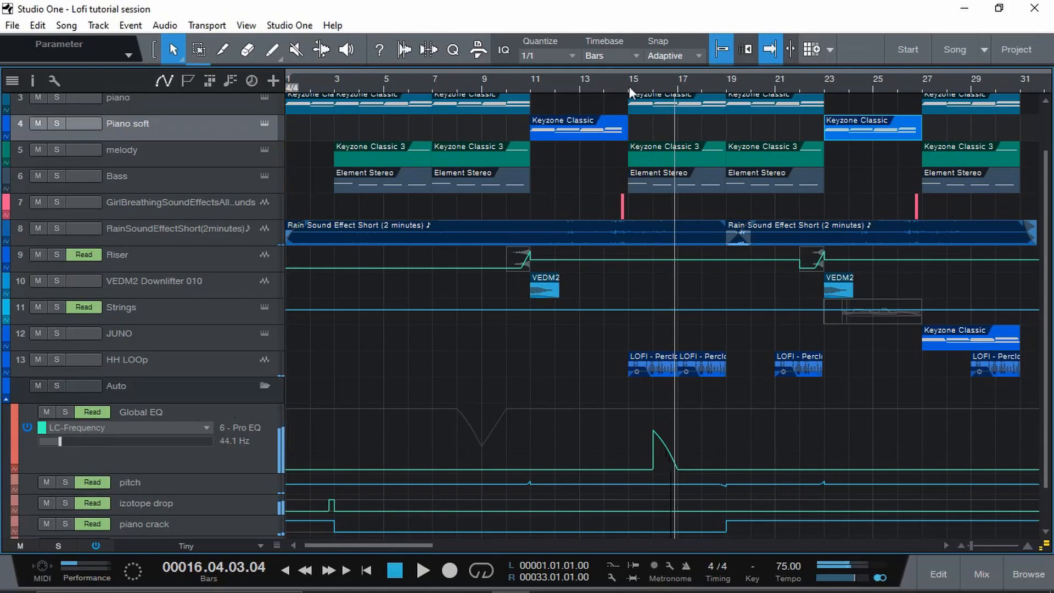
click(629, 86)
key(space)
drag(716, 82, 739, 116)
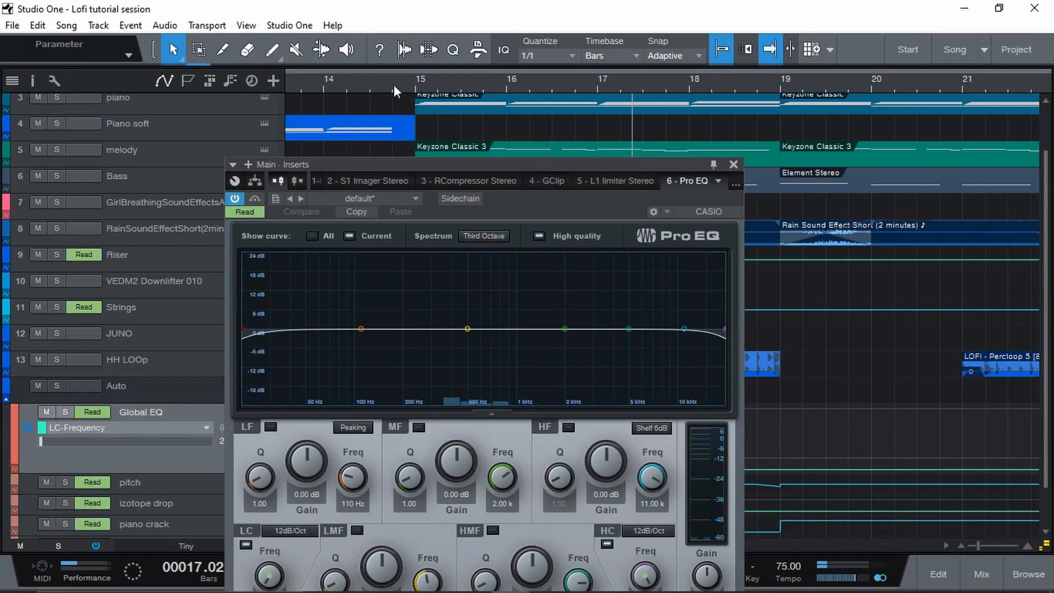
- Replay the section from bar 15 with the main Pro EQ open to watch its low-cut curve move
click(417, 78)
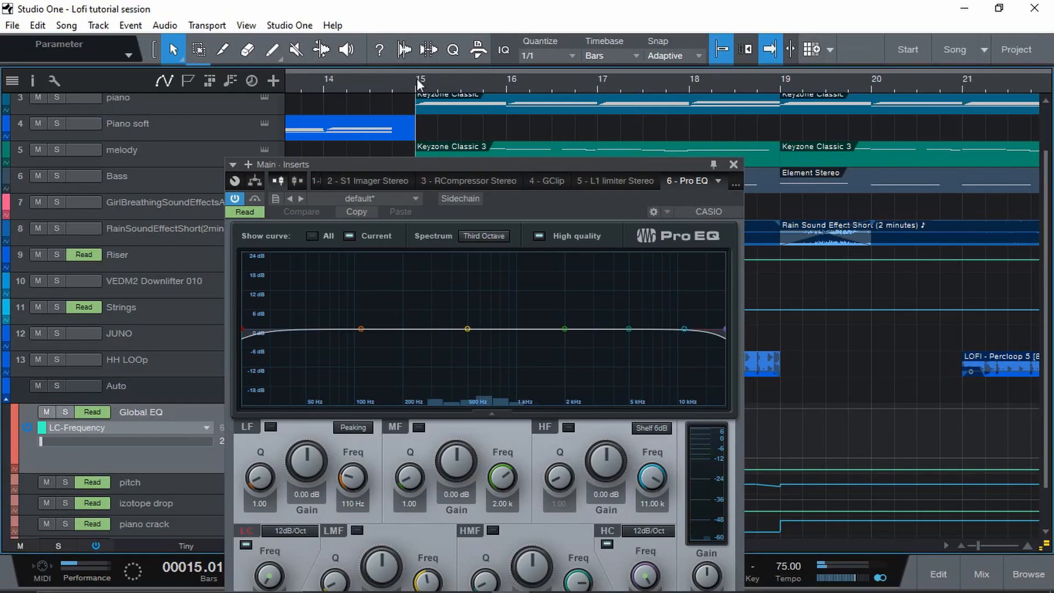
key(space)
drag(694, 125, 841, 31)
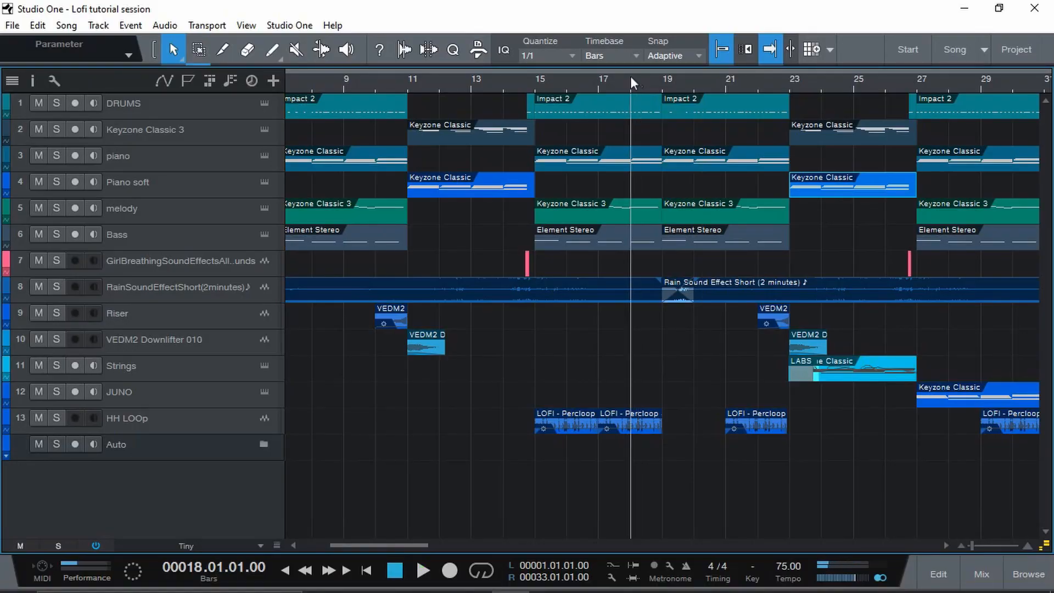
- Enlarge the pitch automation track, show its envelope, and play from bar 18 through the pitch change before bar 19
key(space)
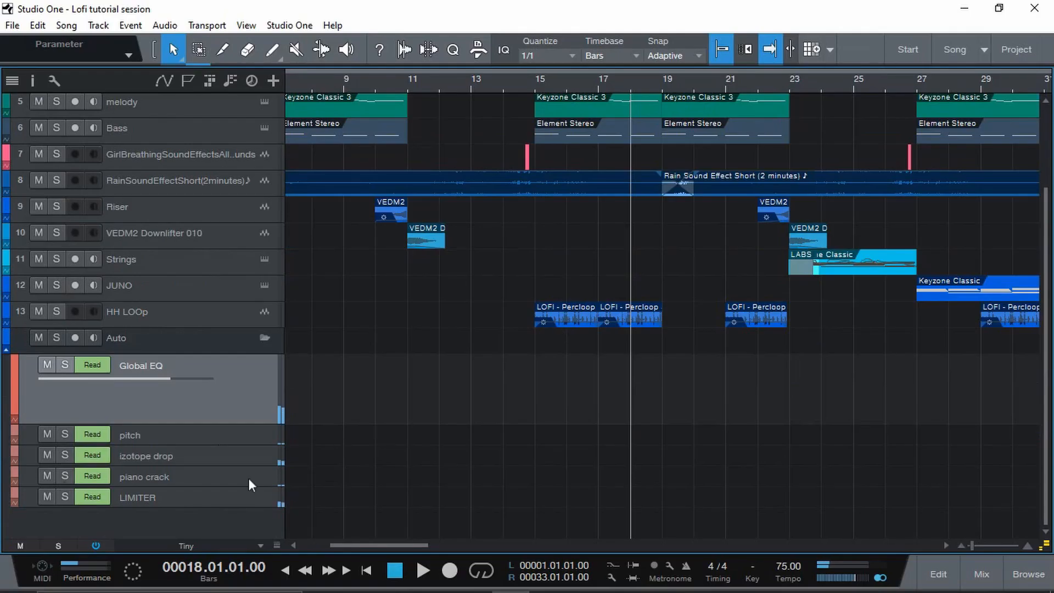
drag(247, 447, 247, 500)
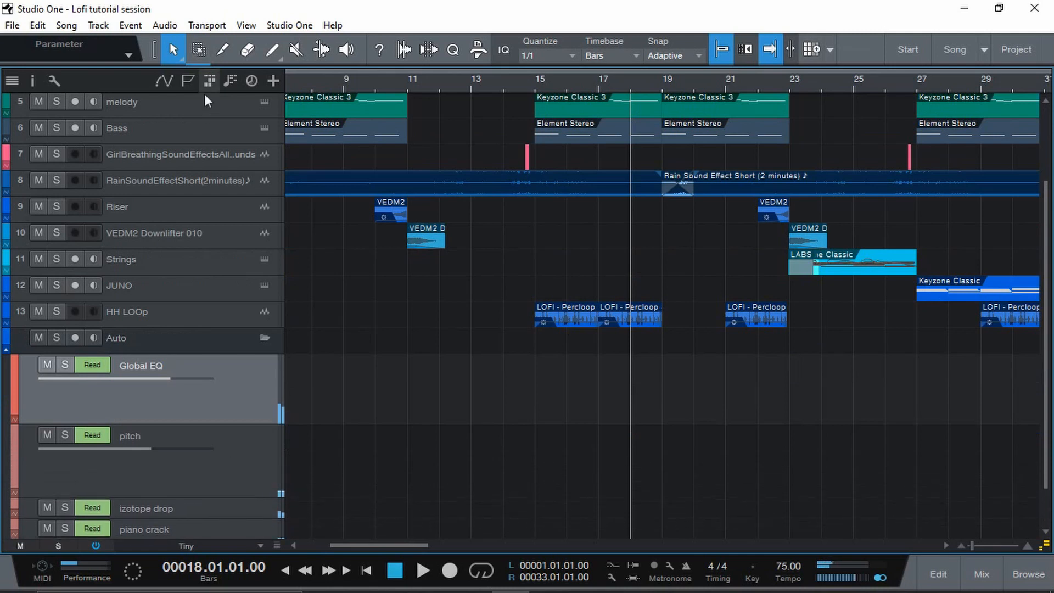
click(164, 82)
key(space)
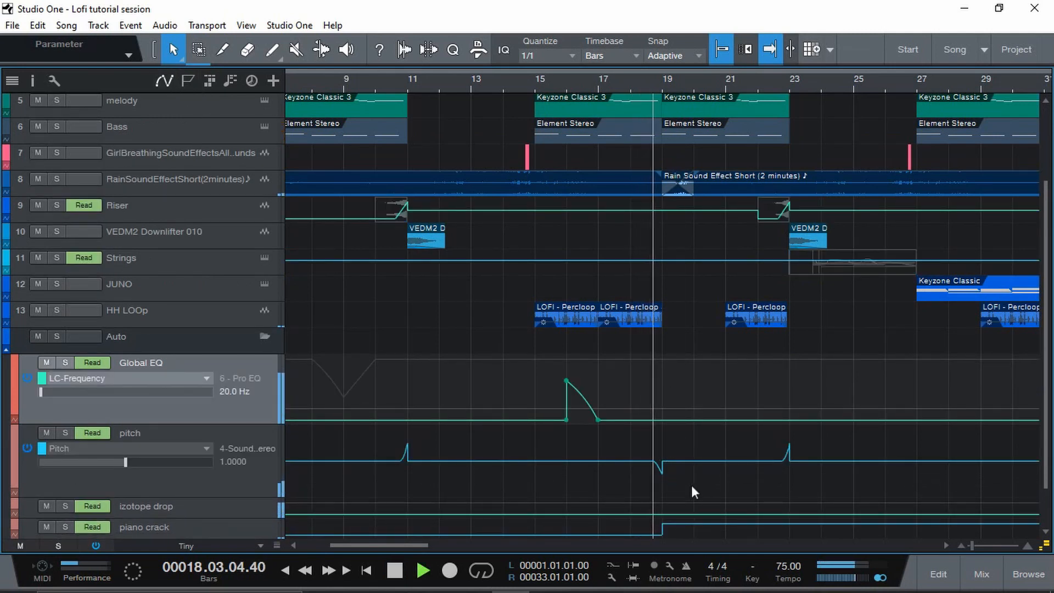
key(space)
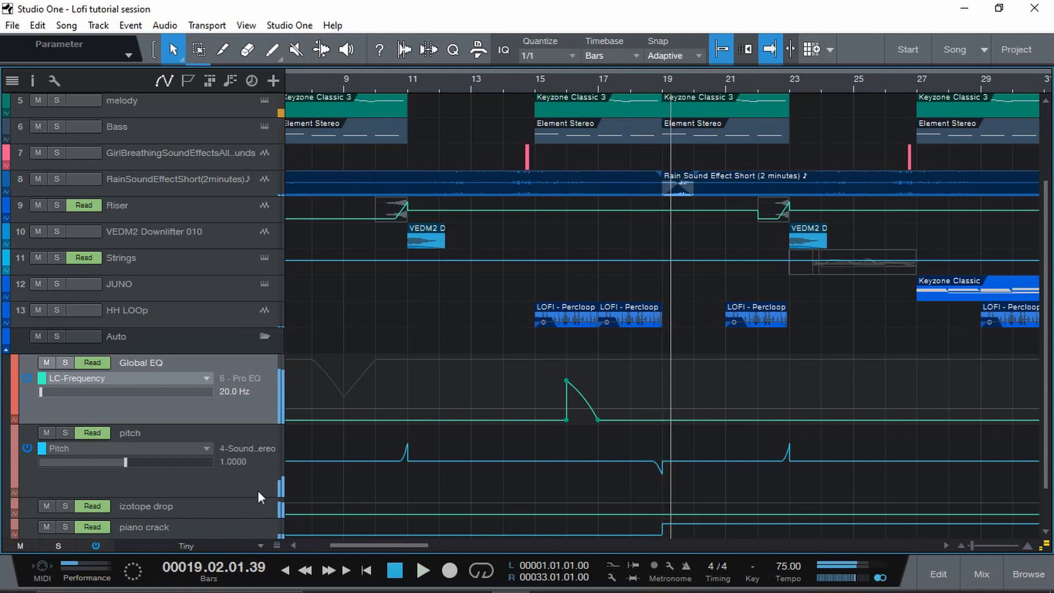
- Open the SoundShifter Pitch Stereo effect on the chords channel, replay from bar 18 through bar 23, and close the effect
double_click(259, 488)
drag(474, 220, 426, 224)
click(632, 77)
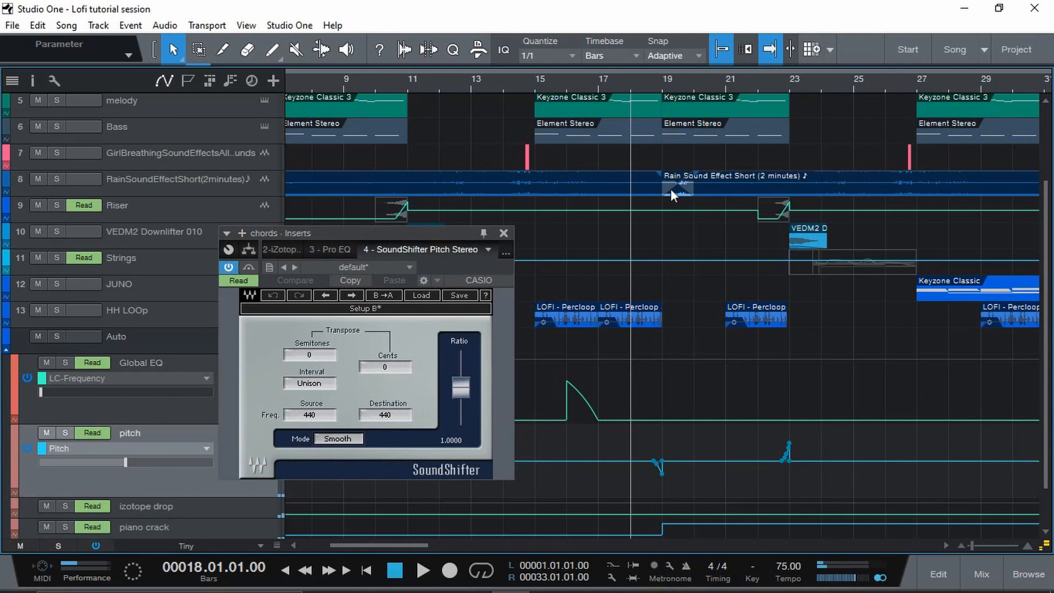
key(space)
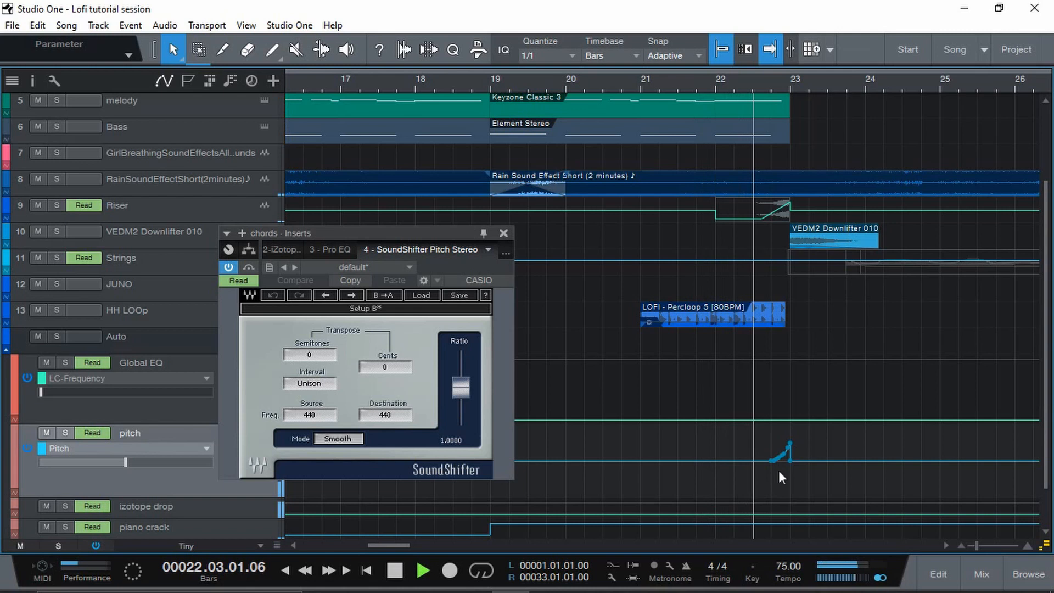
click(504, 234)
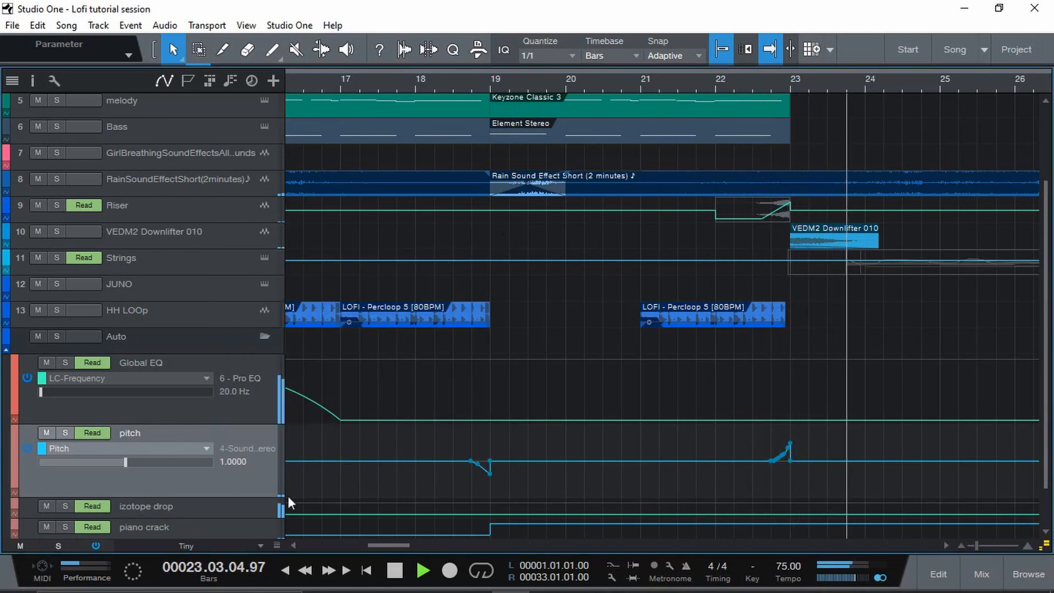
- Return to a compact track view without automation envelopes and solo the JUNO track during playback from bar 27
mouse_move(278, 545)
mouse_down()
mouse_move(274, 522)
mouse_move(275, 551)
mouse_up()
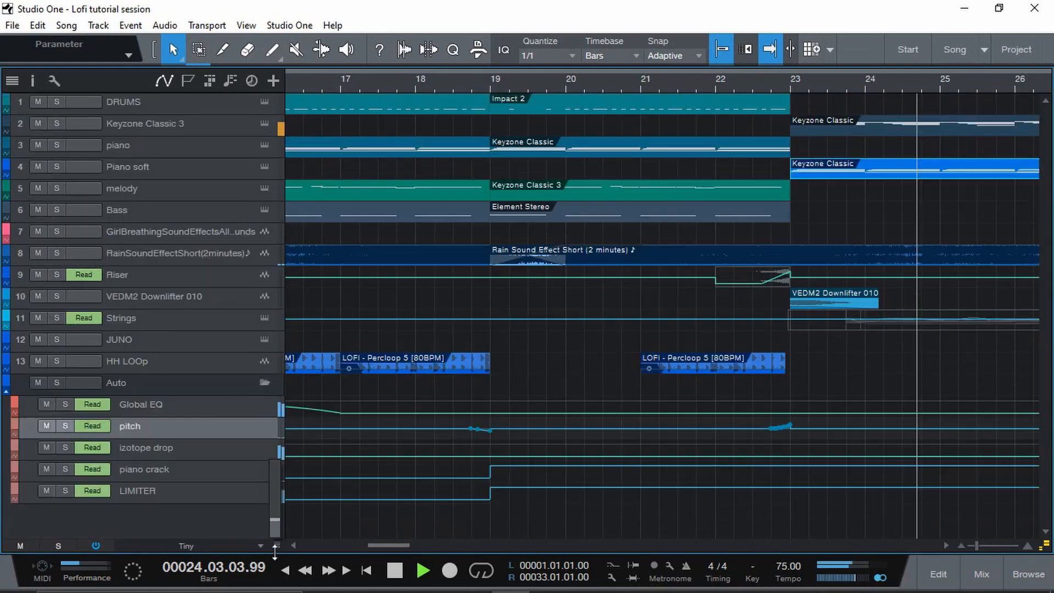
click(168, 81)
drag(793, 80, 505, 81)
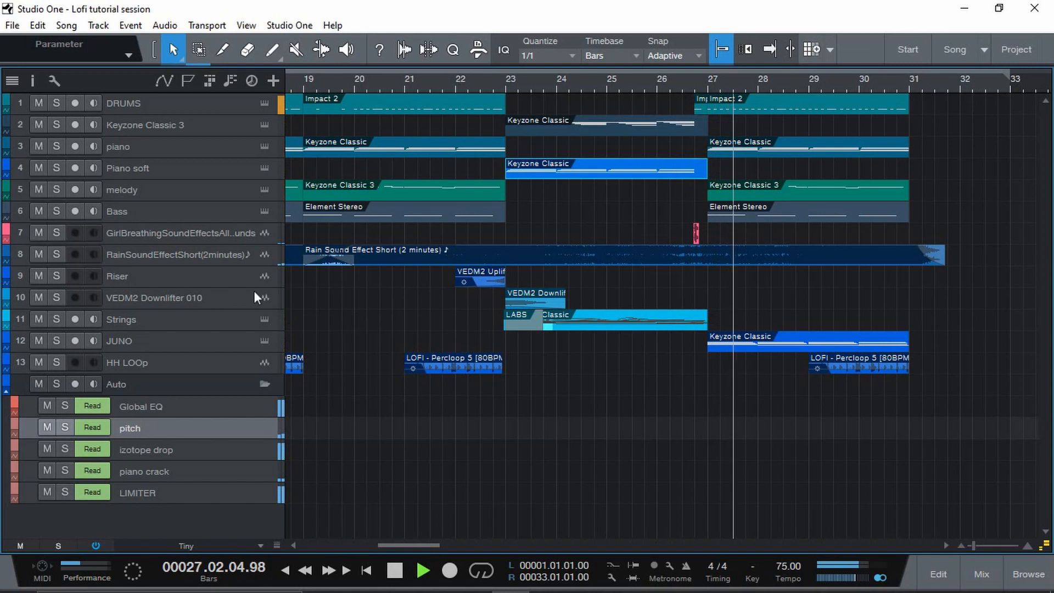
click(56, 341)
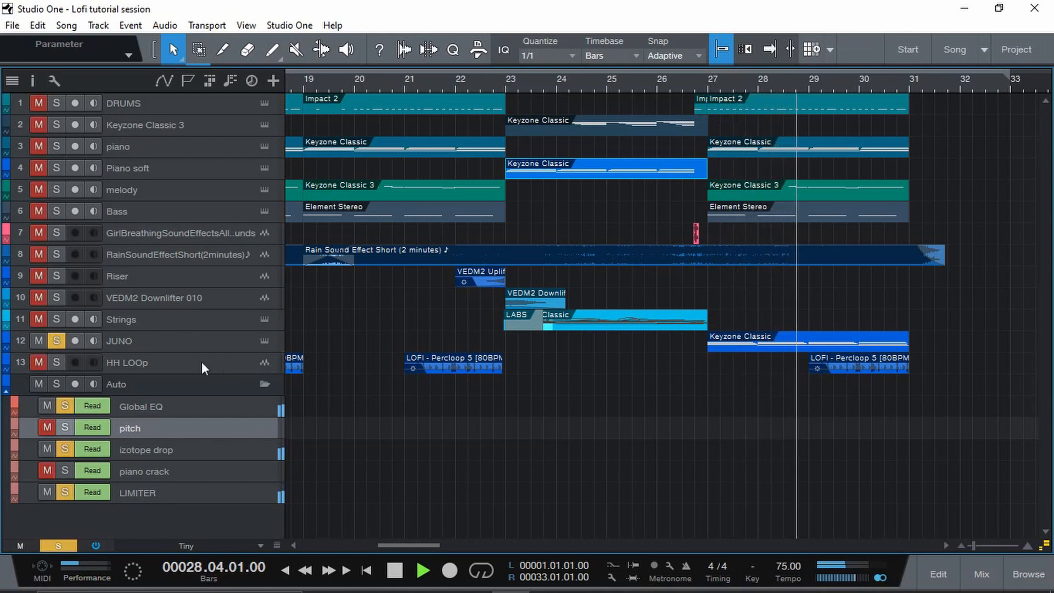